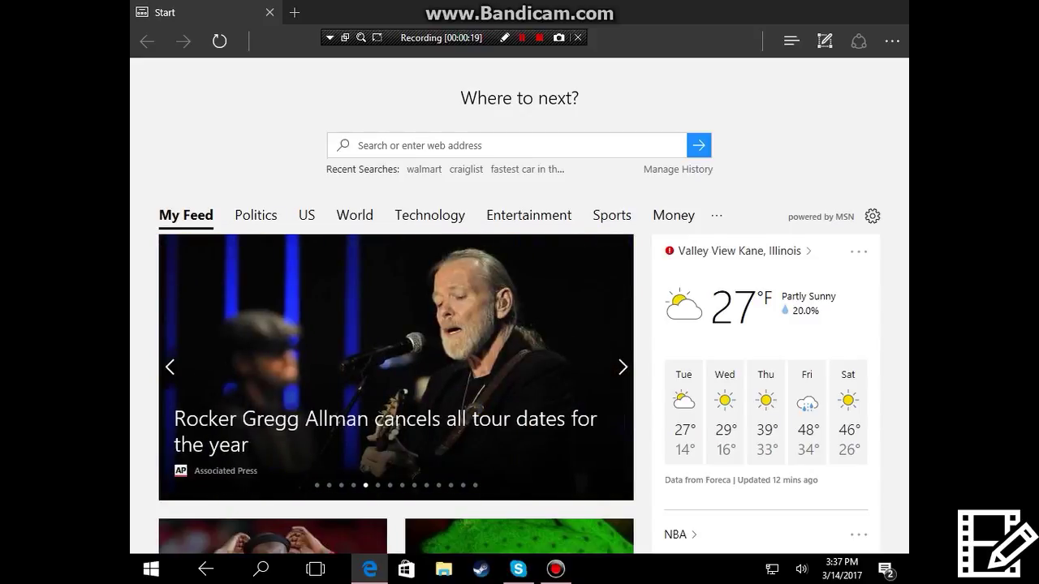
- Search for panzoid, go to the Panzoid website and open the Backgrounder 3 tool
{"action": "left_click", "coordinate": [420, 146]}
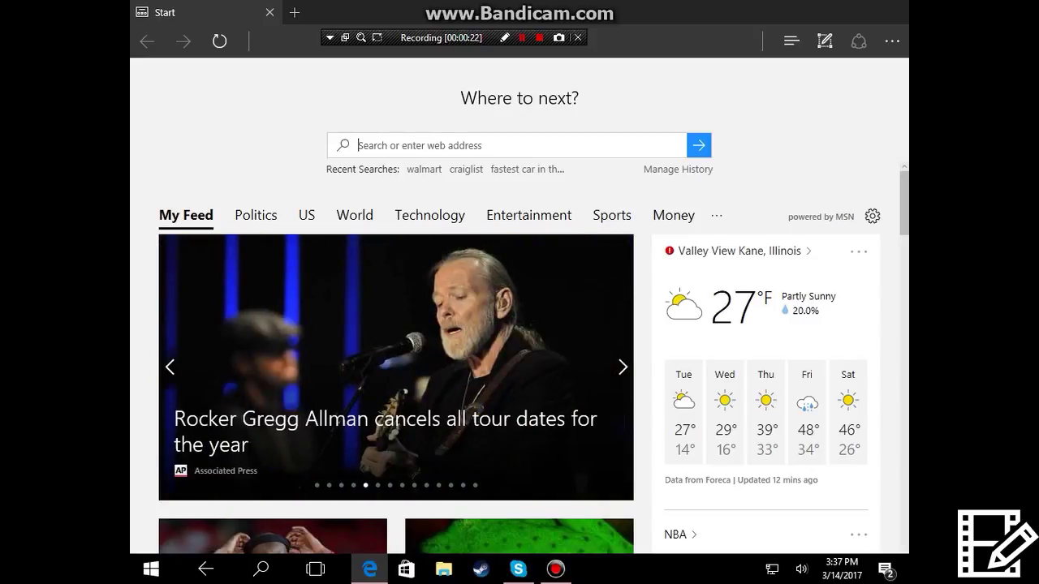
{"action": "type", "text": "panzoid."}
{"action": "key", "text": "Return"}
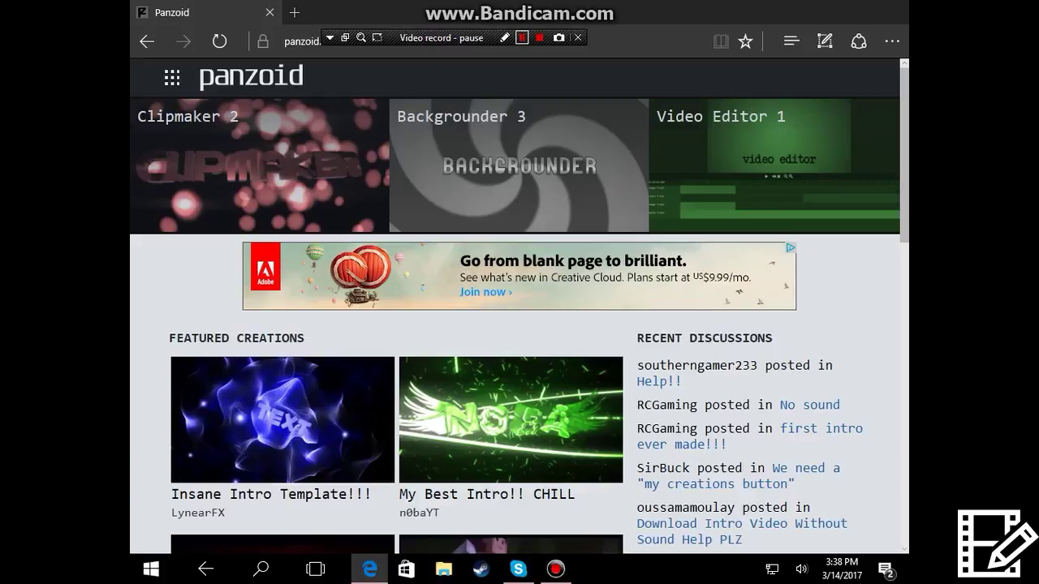
{"action": "scroll", "coordinate": [519, 307], "scroll_direction": "down", "scroll_amount": 1}
{"action": "scroll", "coordinate": [519, 154], "scroll_direction": "up", "scroll_amount": 1}
{"action": "left_click", "coordinate": [520, 154]}
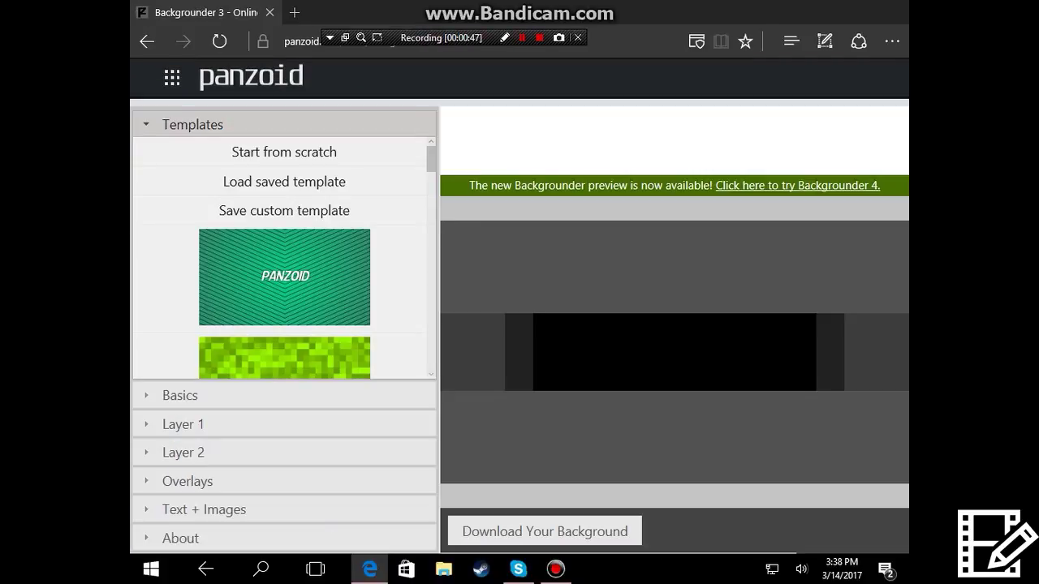
- Set the background type to YouTube Thumbnail in the basic settings
{"action": "scroll", "coordinate": [281, 258], "scroll_direction": "down", "scroll_amount": 1}
{"action": "scroll", "coordinate": [280, 258], "scroll_direction": "up", "scroll_amount": 1}
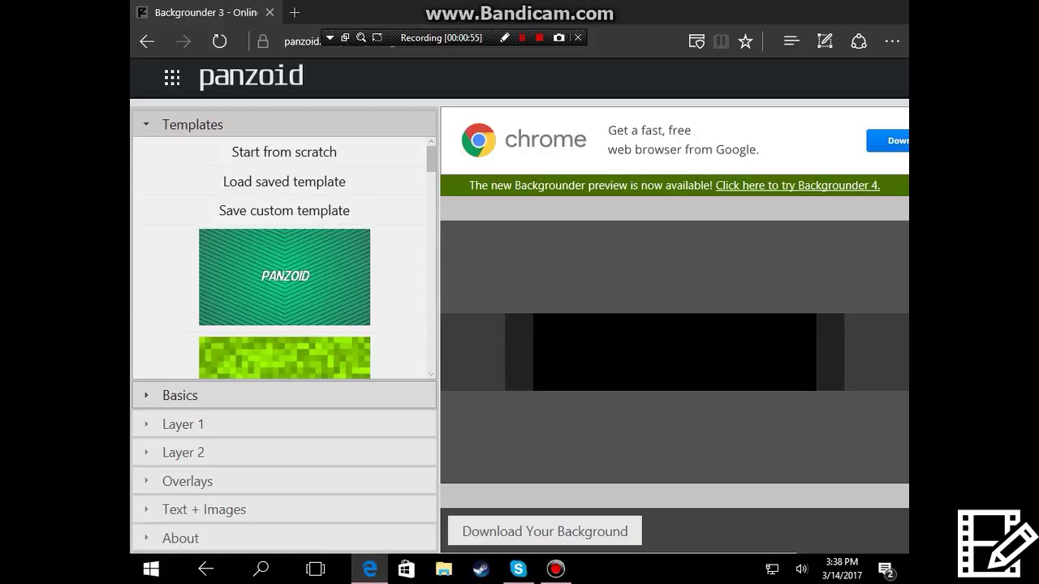
{"action": "left_click", "coordinate": [180, 395]}
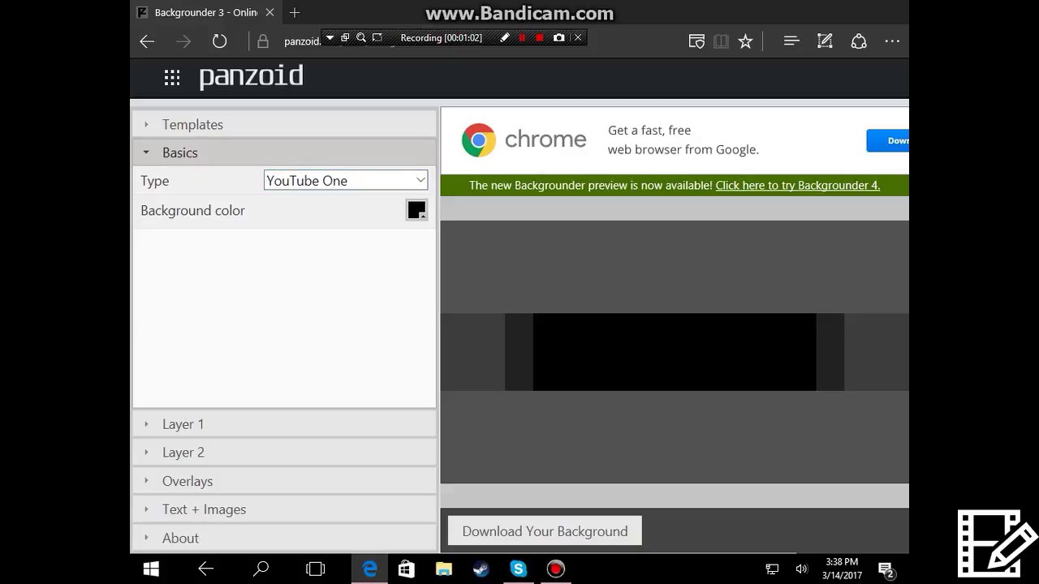
{"action": "left_click", "coordinate": [345, 180]}
{"action": "left_click", "coordinate": [325, 218]}
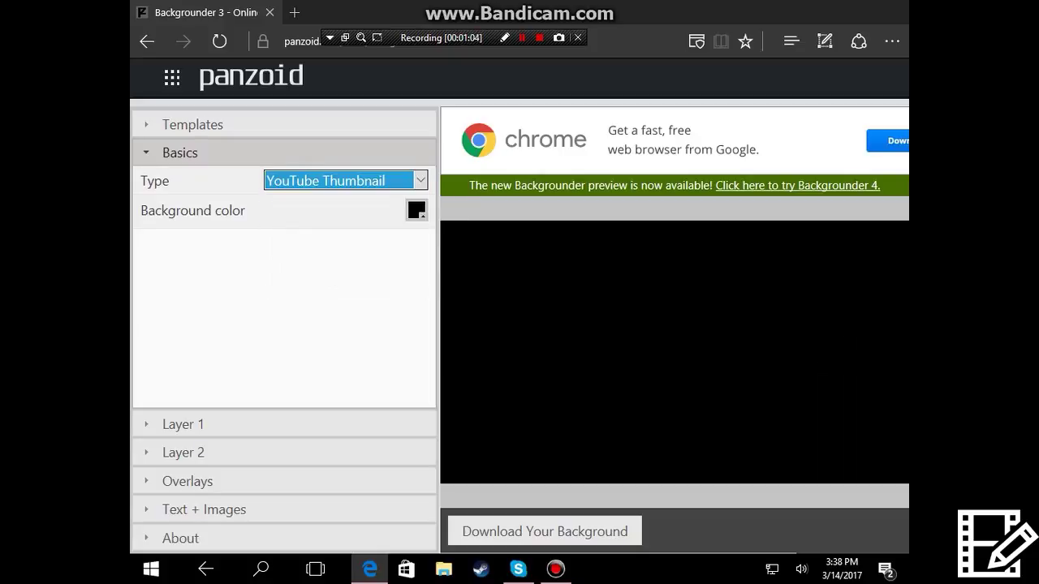
- Browse the background templates and load the orange one with diagonal stripes
{"action": "left_click", "coordinate": [193, 124]}
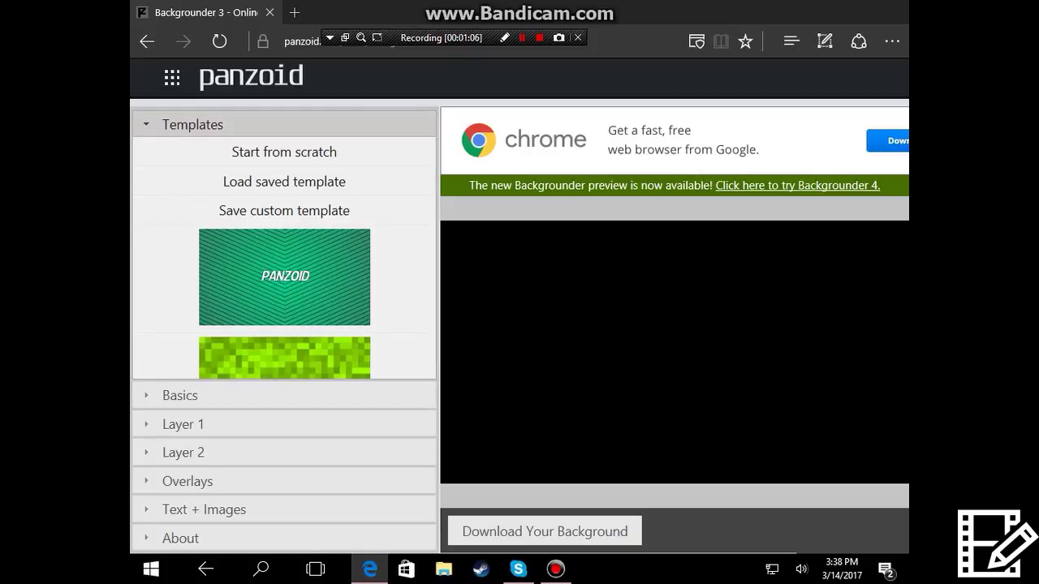
{"action": "scroll", "coordinate": [300, 325], "scroll_direction": "down", "scroll_amount": 10}
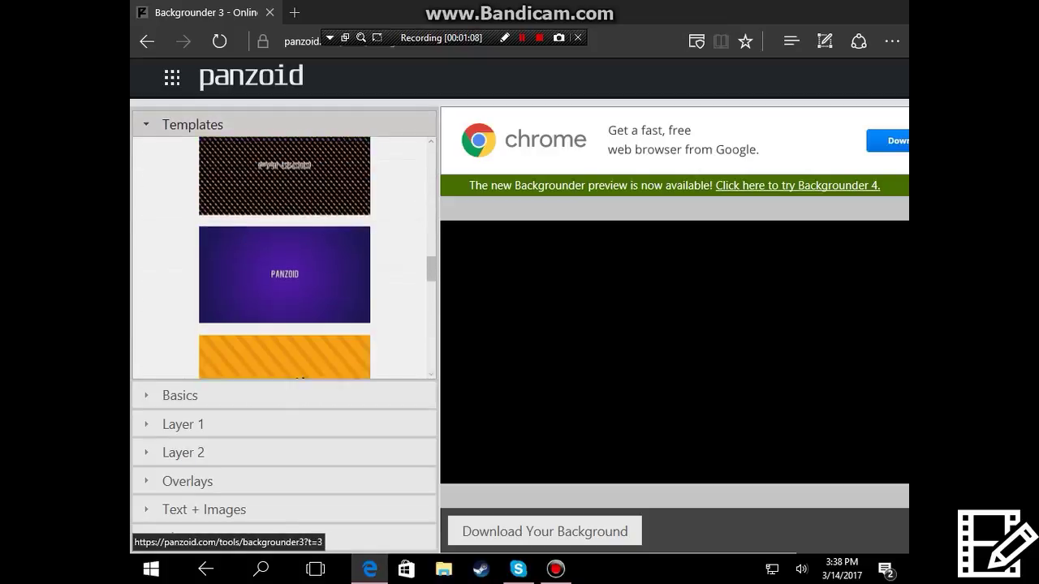
{"action": "scroll", "coordinate": [284, 260], "scroll_direction": "down", "scroll_amount": 10}
{"action": "scroll", "coordinate": [284, 259], "scroll_direction": "up", "scroll_amount": 5}
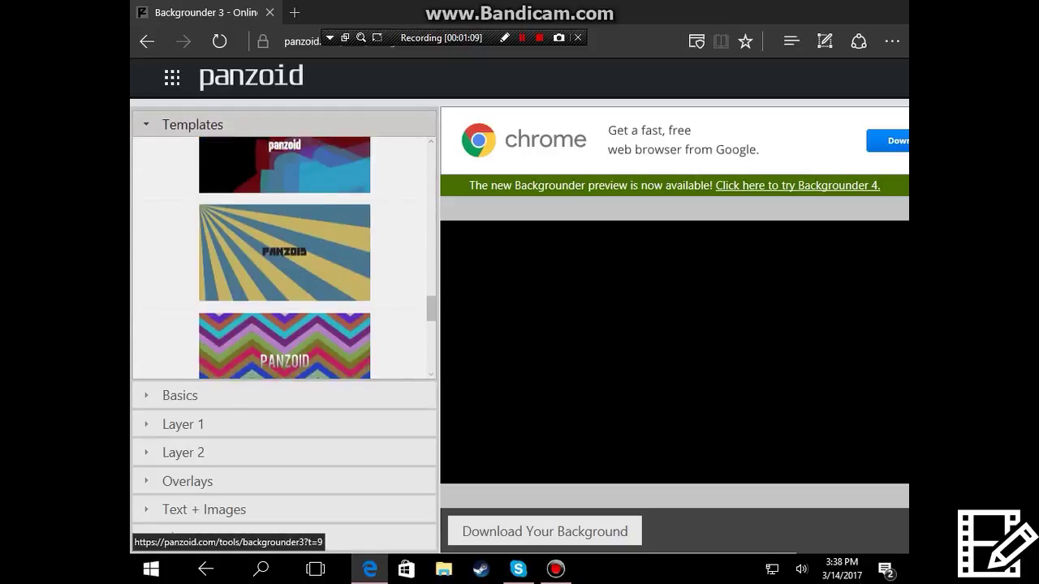
{"action": "scroll", "coordinate": [284, 258], "scroll_direction": "up", "scroll_amount": 10}
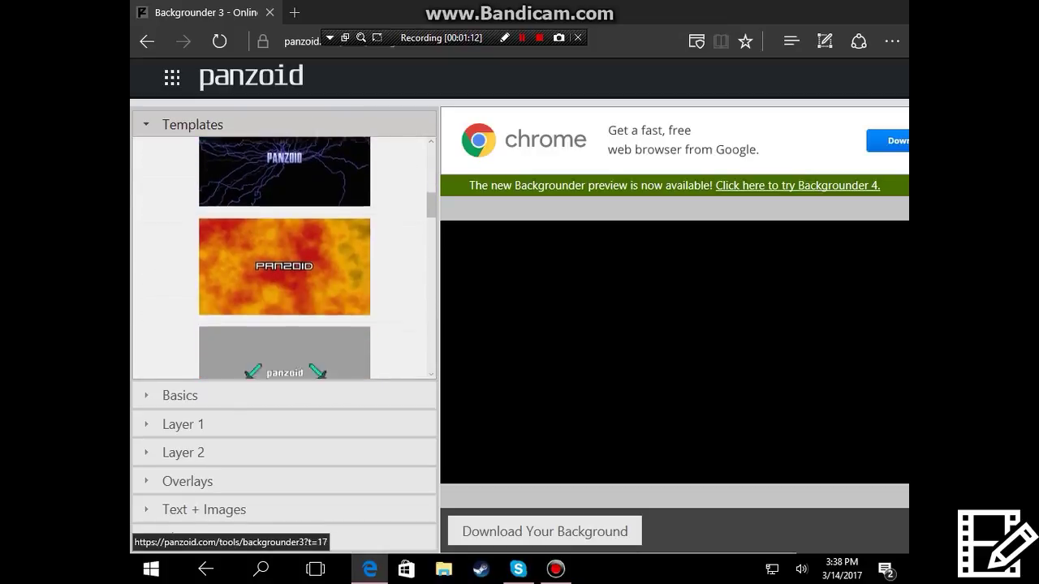
{"action": "scroll", "coordinate": [284, 258], "scroll_direction": "down", "scroll_amount": 7}
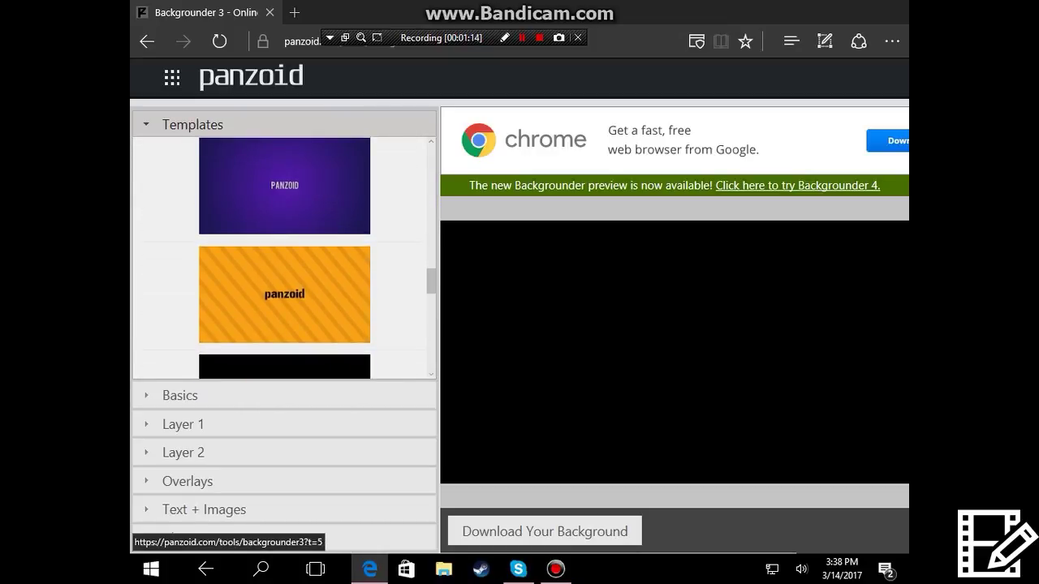
{"action": "left_click", "coordinate": [284, 294]}
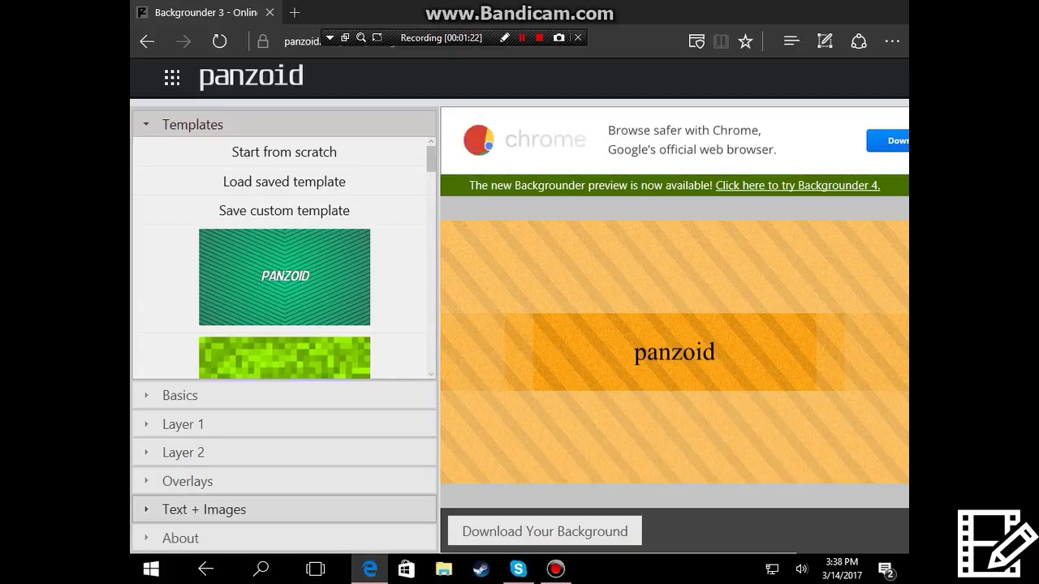
- Replace the text of Sprite 1 with "SETUP TOUR"
{"action": "left_click", "coordinate": [203, 509]}
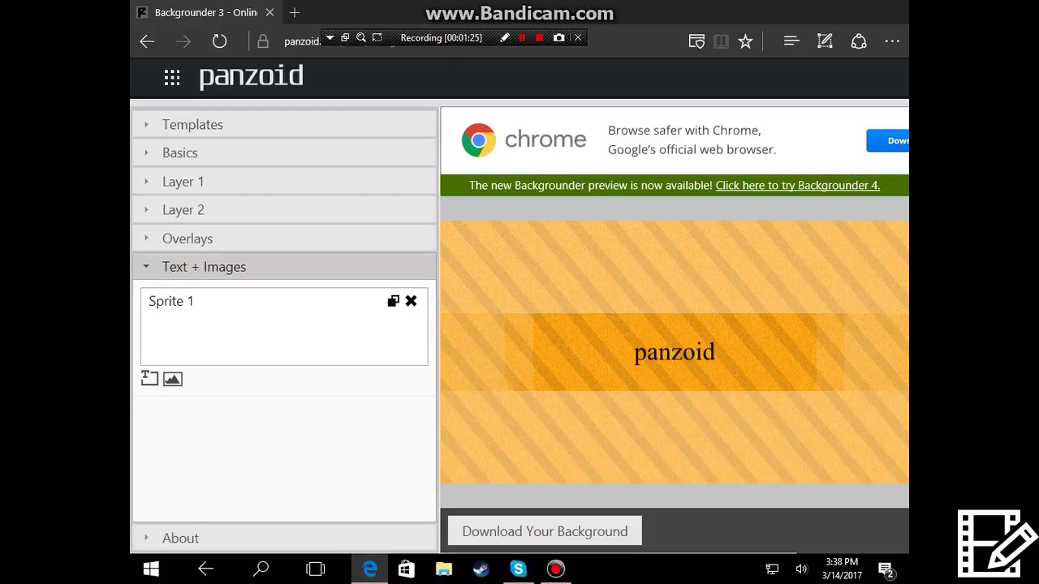
{"action": "left_click", "coordinate": [171, 301]}
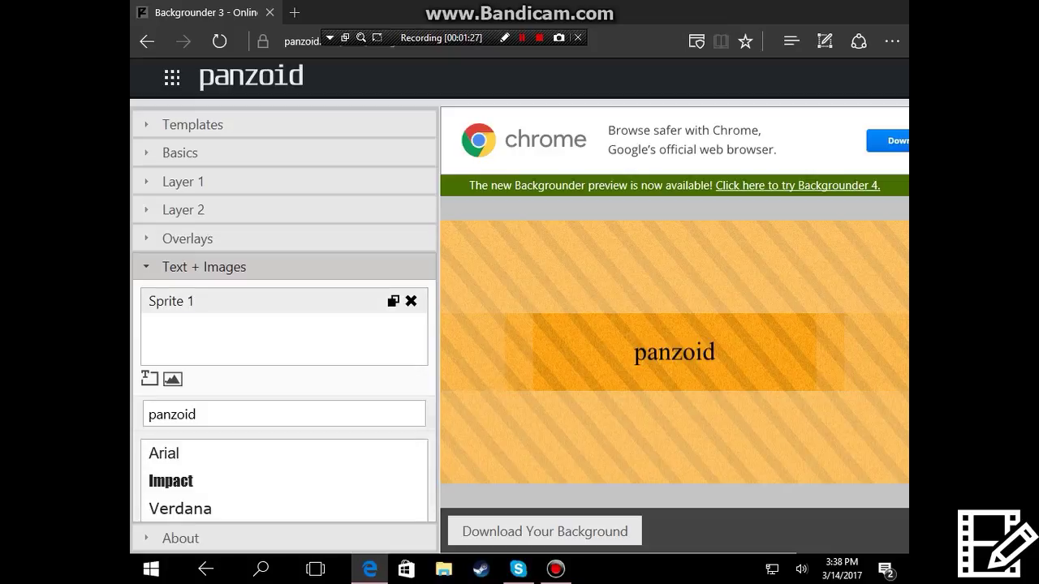
{"action": "double_click", "coordinate": [172, 415]}
{"action": "key", "text": "BackSpace"}
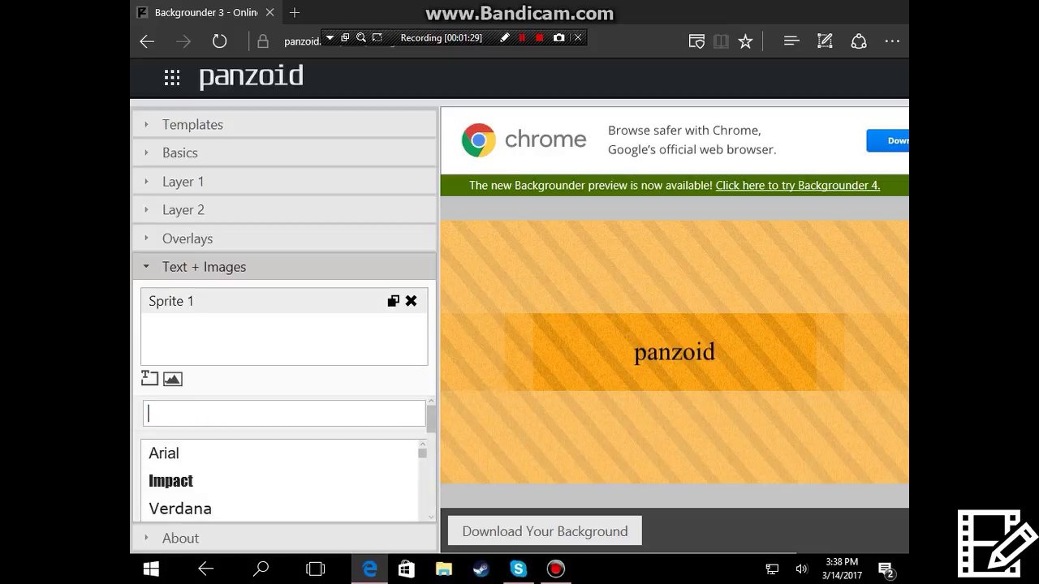
{"action": "type", "text": "SET"}
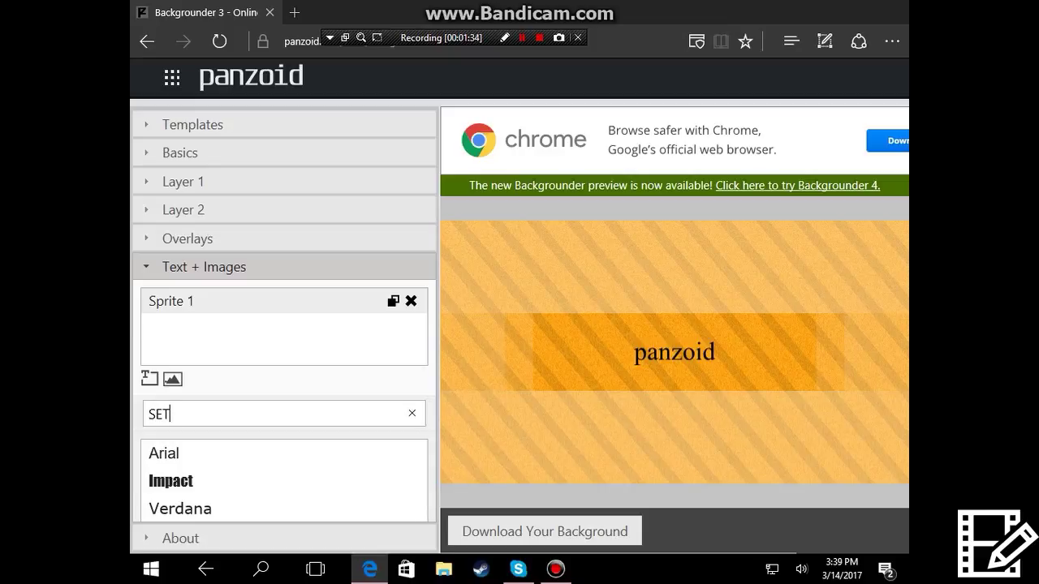
{"action": "type", "text": "UP TOU4"}
{"action": "key", "text": "BackSpace"}
{"action": "type", "text": "R"}
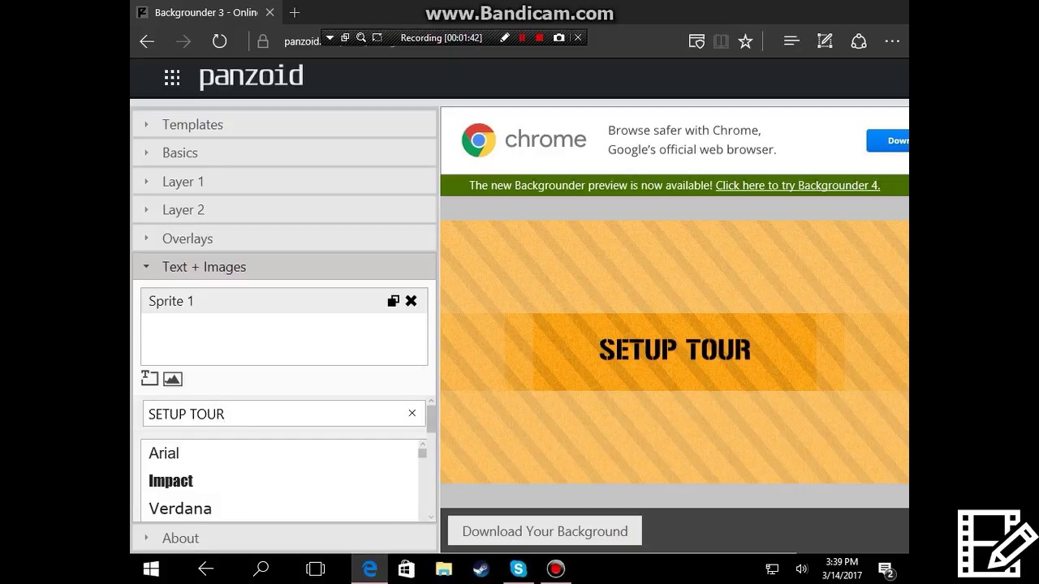
- Set the font of the SETUP TOUR text to Double Feature
{"action": "scroll", "coordinate": [280, 479], "scroll_direction": "down", "scroll_amount": 5}
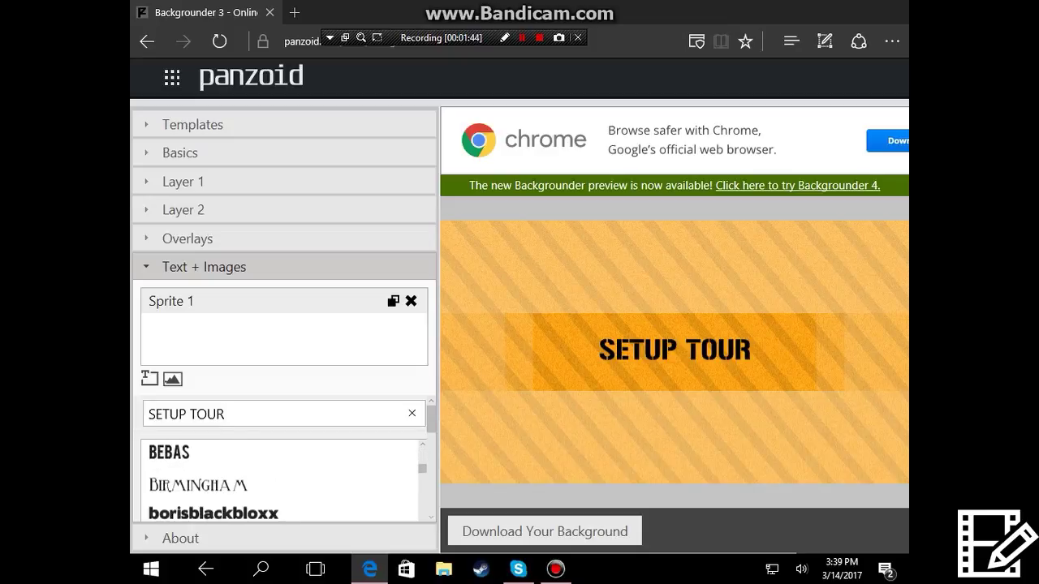
{"action": "scroll", "coordinate": [280, 479], "scroll_direction": "down", "scroll_amount": 4}
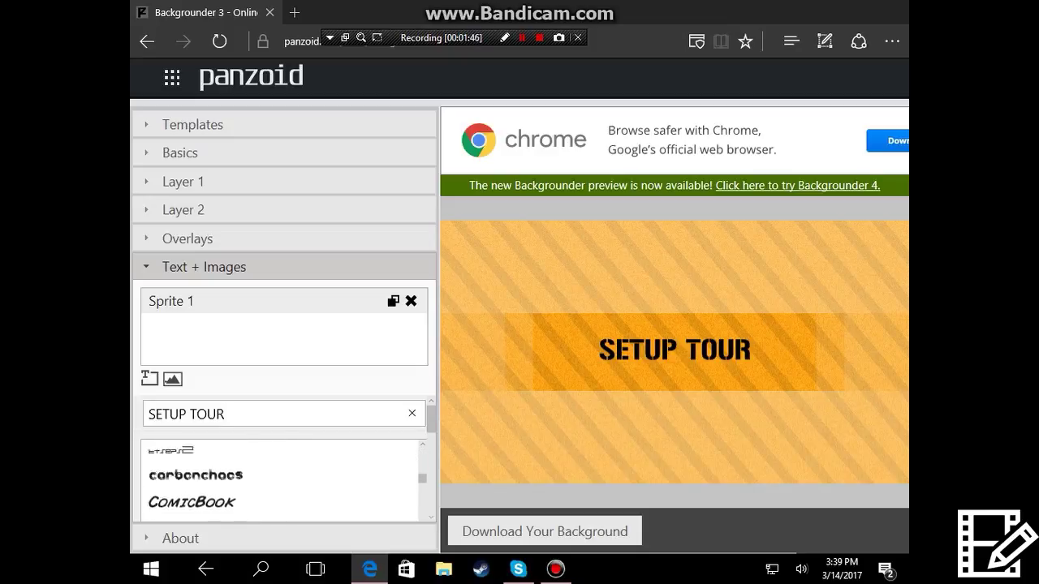
{"action": "scroll", "coordinate": [280, 479], "scroll_direction": "down", "scroll_amount": 2}
{"action": "scroll", "coordinate": [280, 479], "scroll_direction": "up", "scroll_amount": 4}
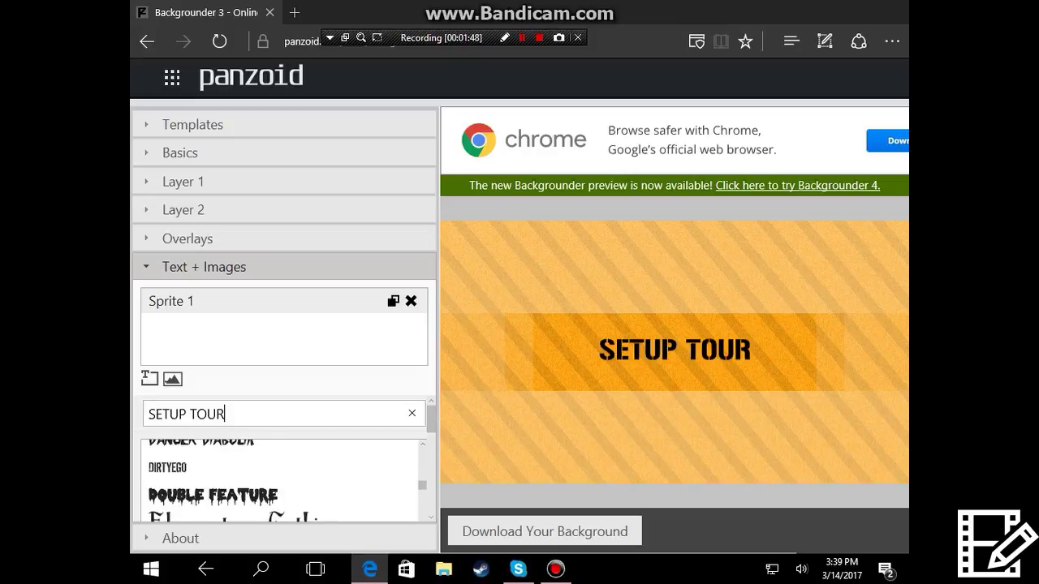
{"action": "left_click", "coordinate": [213, 495]}
{"action": "scroll", "coordinate": [212, 496], "scroll_direction": "up", "scroll_amount": 1}
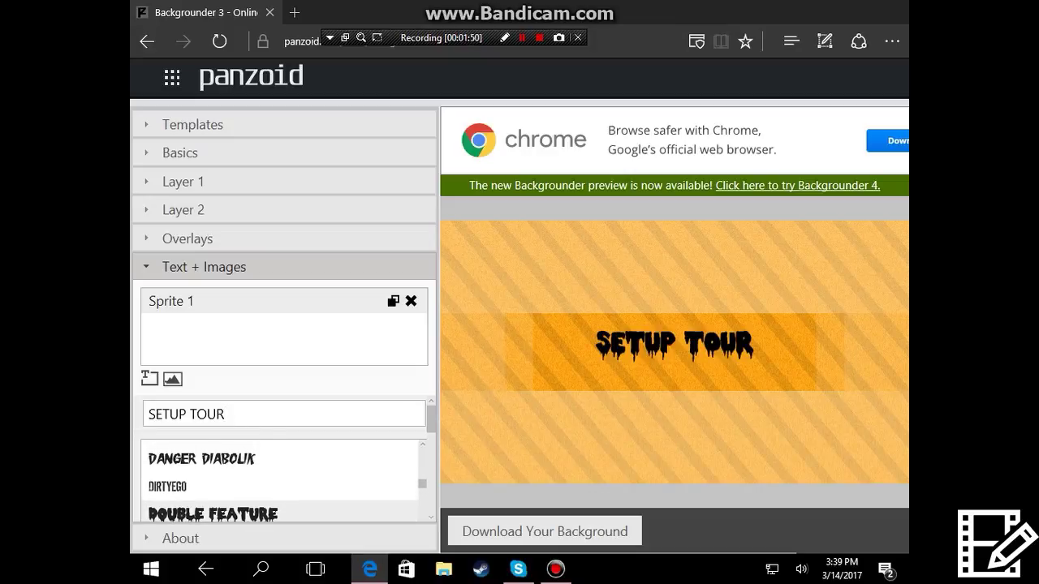
- Change the colour of the SETUP TOUR text to a bright, saturated blue
{"action": "scroll", "coordinate": [280, 479], "scroll_direction": "down", "scroll_amount": 2}
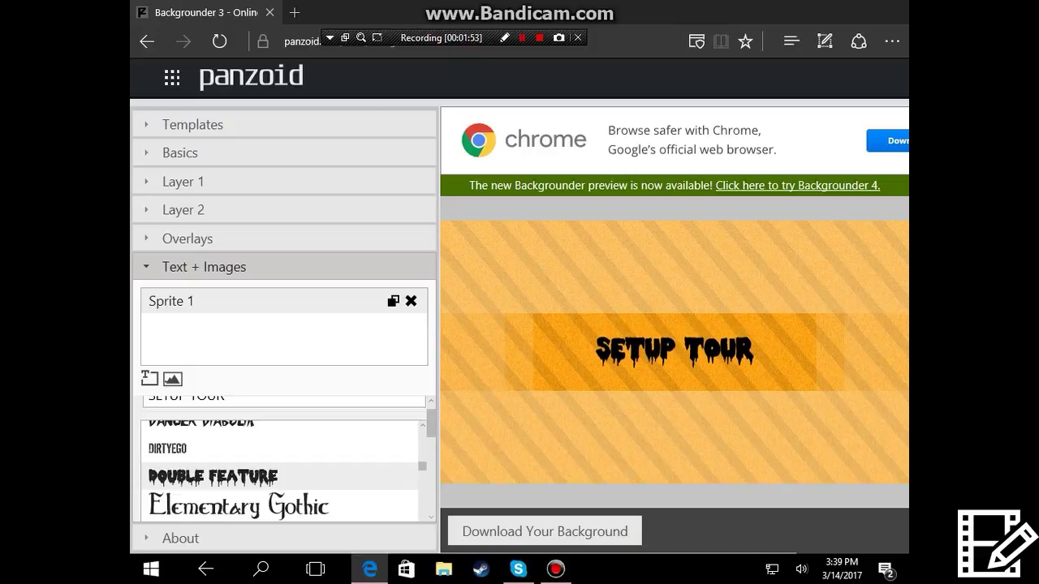
{"action": "scroll", "coordinate": [284, 458], "scroll_direction": "down", "scroll_amount": 6}
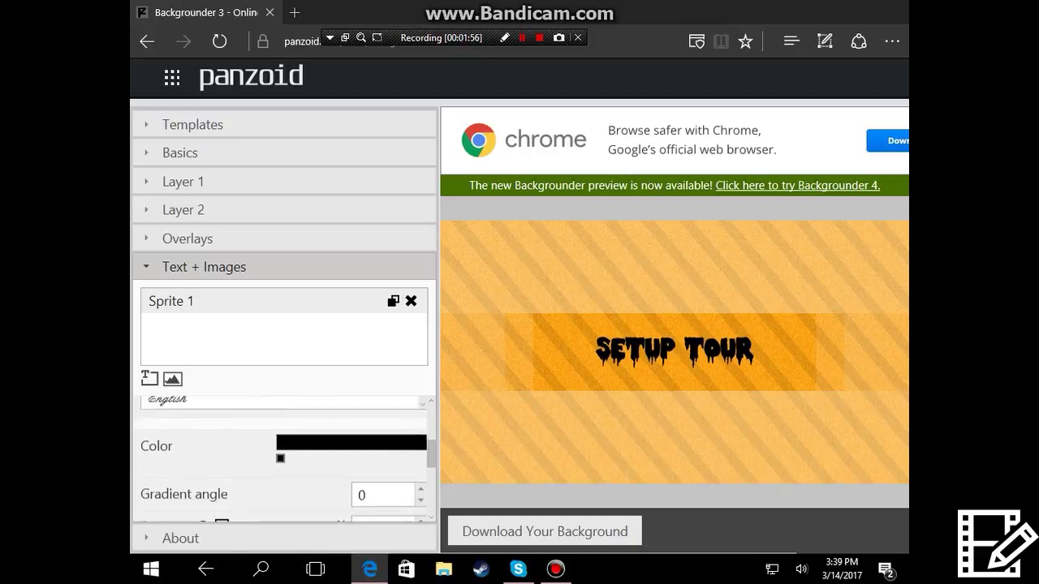
{"action": "scroll", "coordinate": [284, 458], "scroll_direction": "up", "scroll_amount": 3}
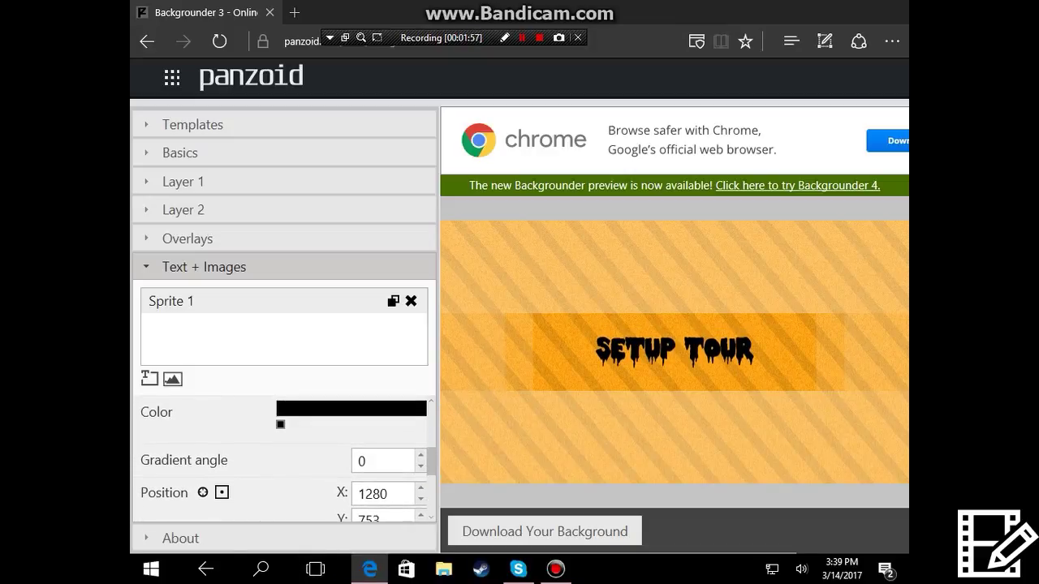
{"action": "scroll", "coordinate": [284, 458], "scroll_direction": "up", "scroll_amount": 1}
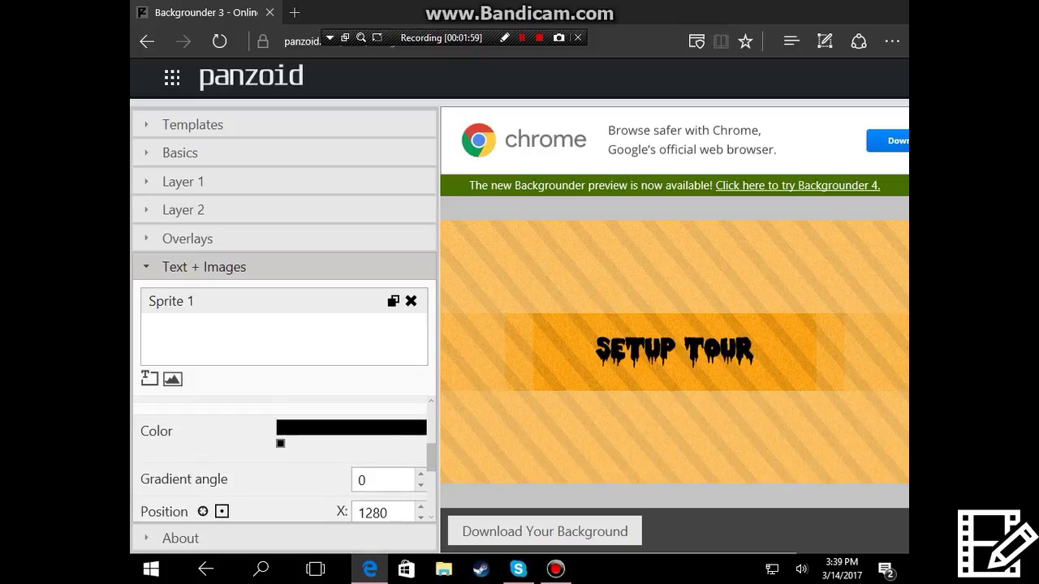
{"action": "left_click", "coordinate": [280, 443]}
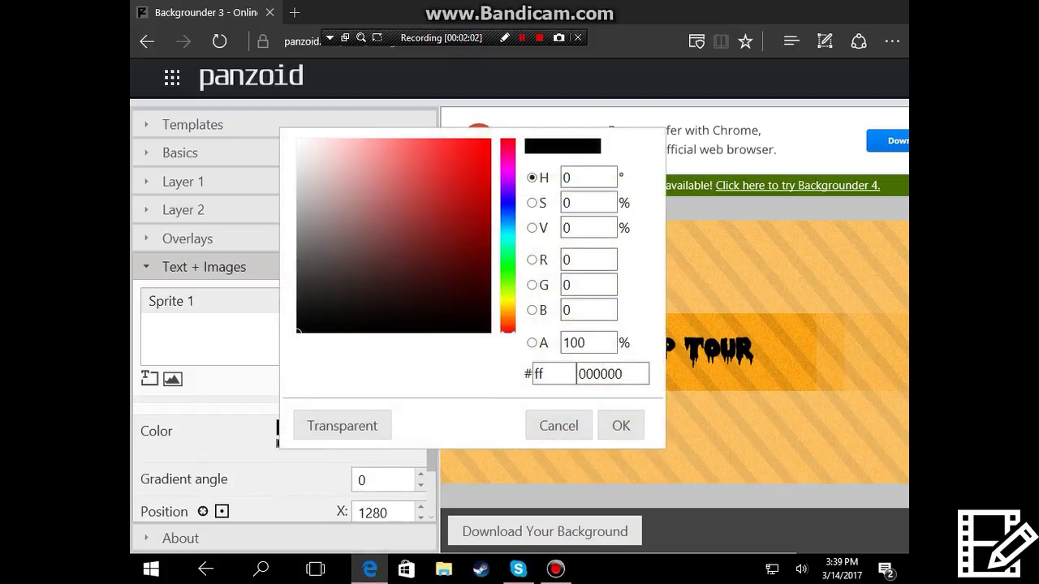
{"action": "left_click_drag", "start_coordinate": [507, 331], "coordinate": [507, 211]}
{"action": "left_click", "coordinate": [484, 155]}
{"action": "left_click", "coordinate": [621, 425]}
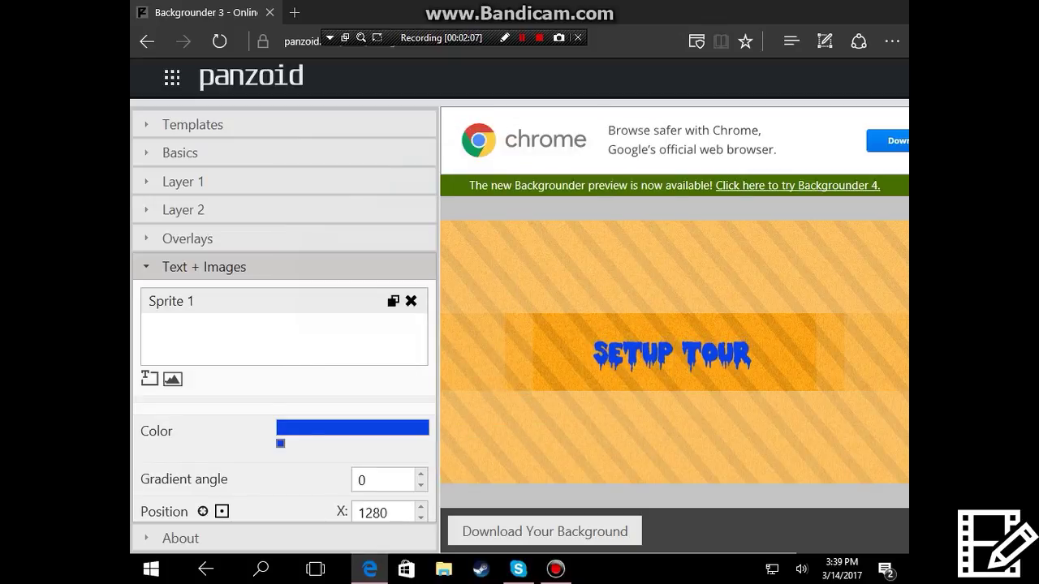
- Set the font size of the SETUP TOUR text to 150
{"action": "scroll", "coordinate": [284, 471], "scroll_direction": "down", "scroll_amount": 5}
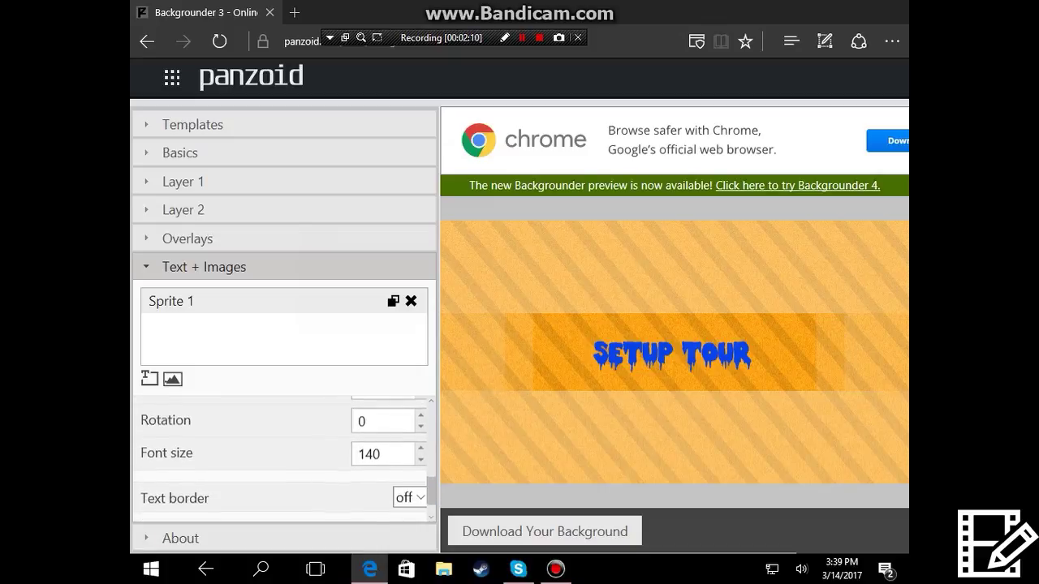
{"action": "left_click", "coordinate": [383, 453]}
{"action": "key", "text": "BackSpace"}
{"action": "key", "text": "BackSpace"}
{"action": "key", "text": "BackSpace"}
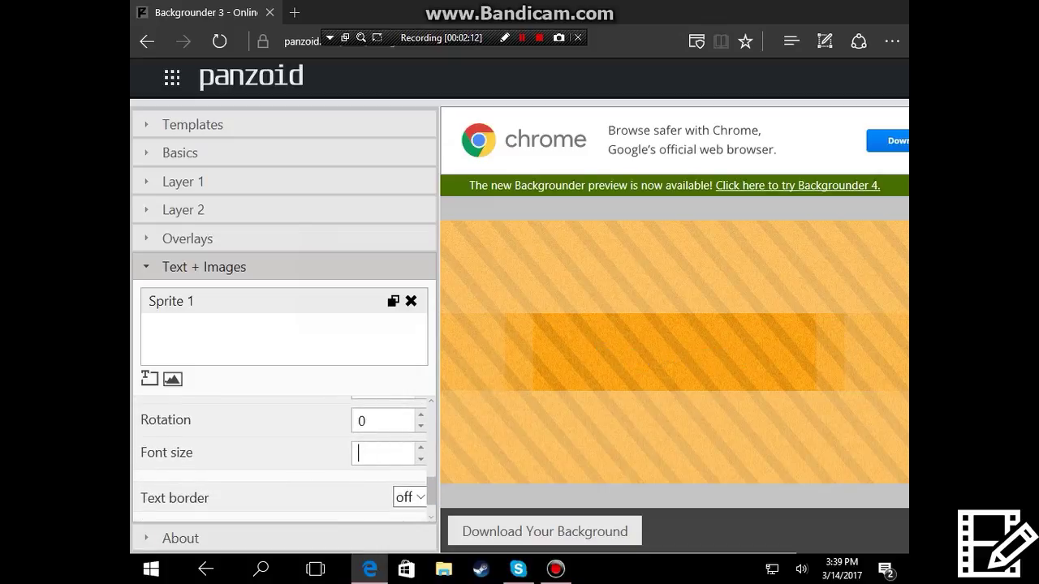
{"action": "type", "text": "150"}
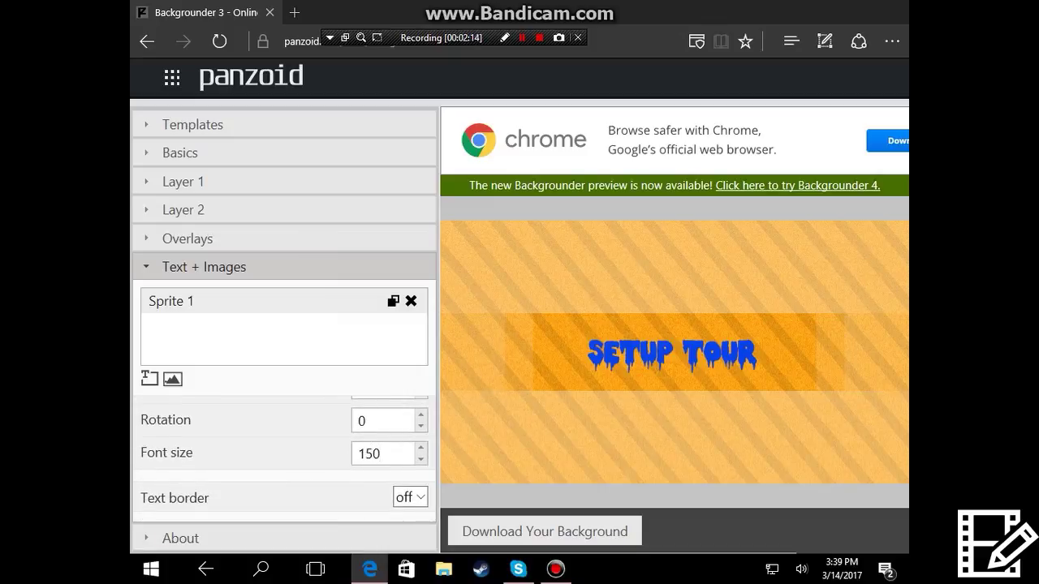
- Download the background, saving the PNG file, and open the saved image
{"action": "scroll", "coordinate": [284, 458], "scroll_direction": "down", "scroll_amount": 2}
{"action": "scroll", "coordinate": [284, 458], "scroll_direction": "up", "scroll_amount": 3}
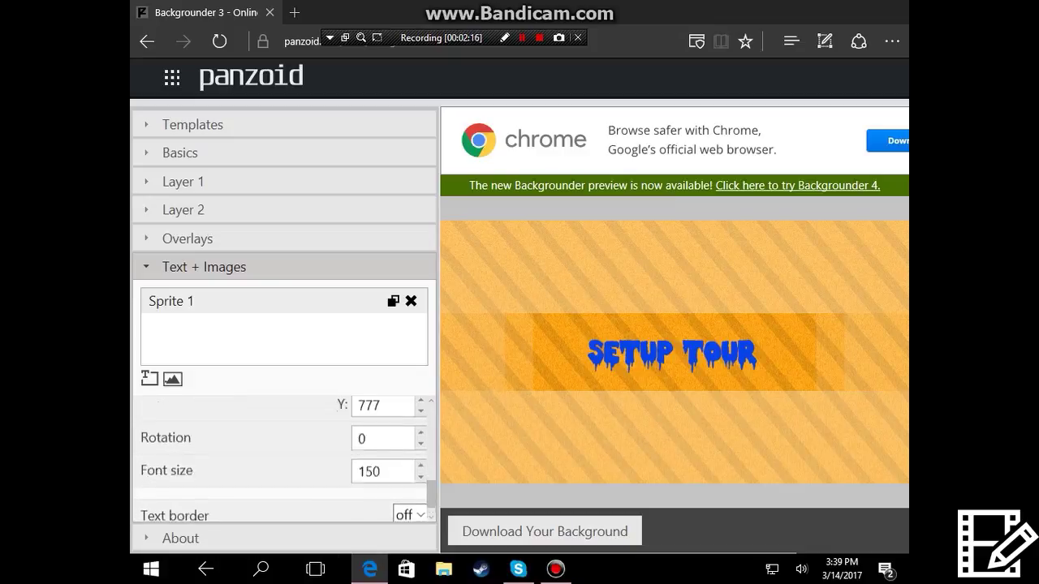
{"action": "scroll", "coordinate": [228, 455], "scroll_direction": "up", "scroll_amount": 10}
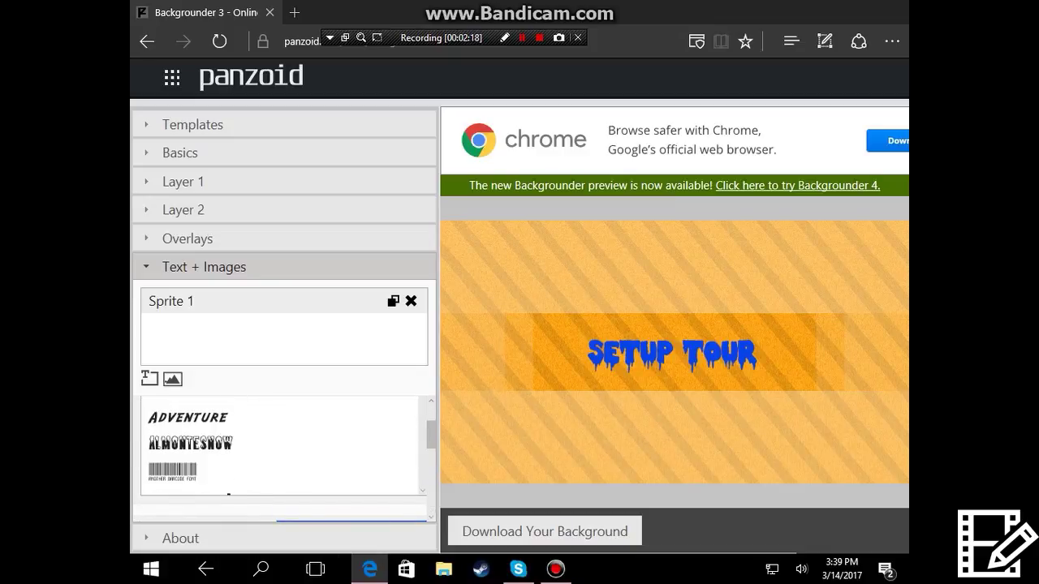
{"action": "scroll", "coordinate": [229, 471], "scroll_direction": "up", "scroll_amount": 2}
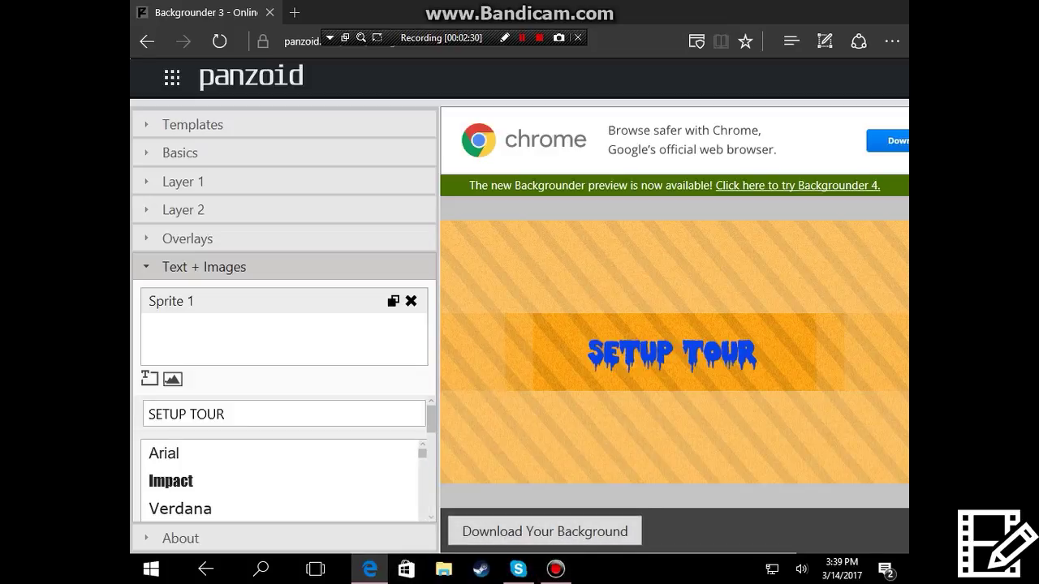
{"action": "left_click", "coordinate": [544, 531]}
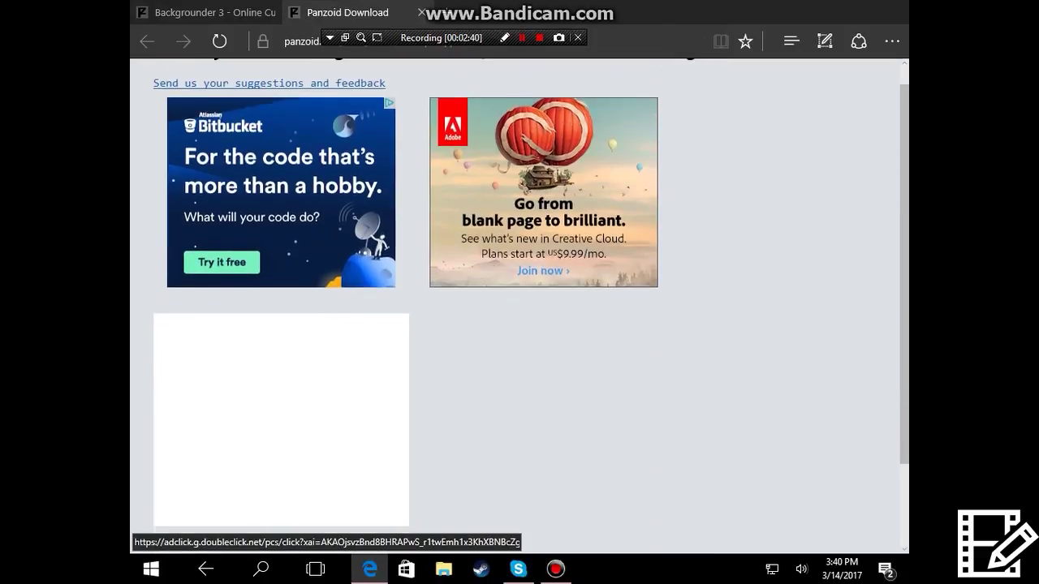
{"action": "scroll", "coordinate": [544, 243], "scroll_direction": "up", "scroll_amount": 2}
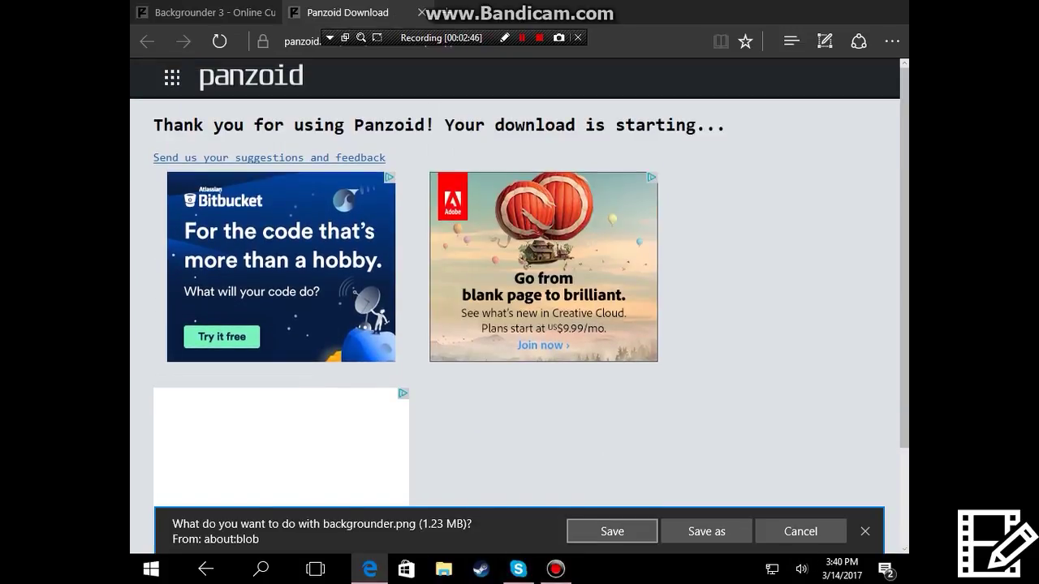
{"action": "left_click", "coordinate": [612, 532]}
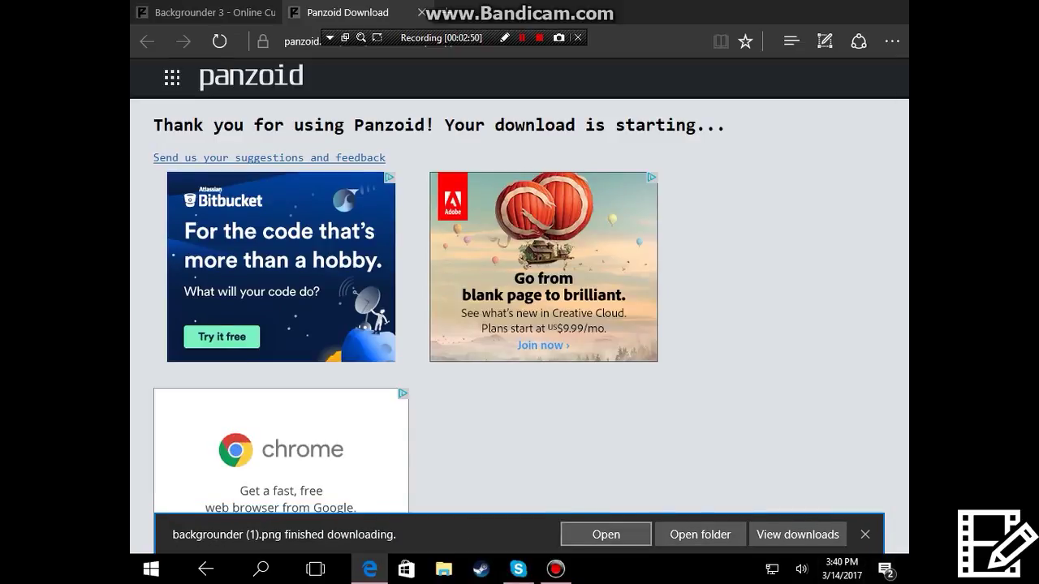
{"action": "key", "text": "Return"}
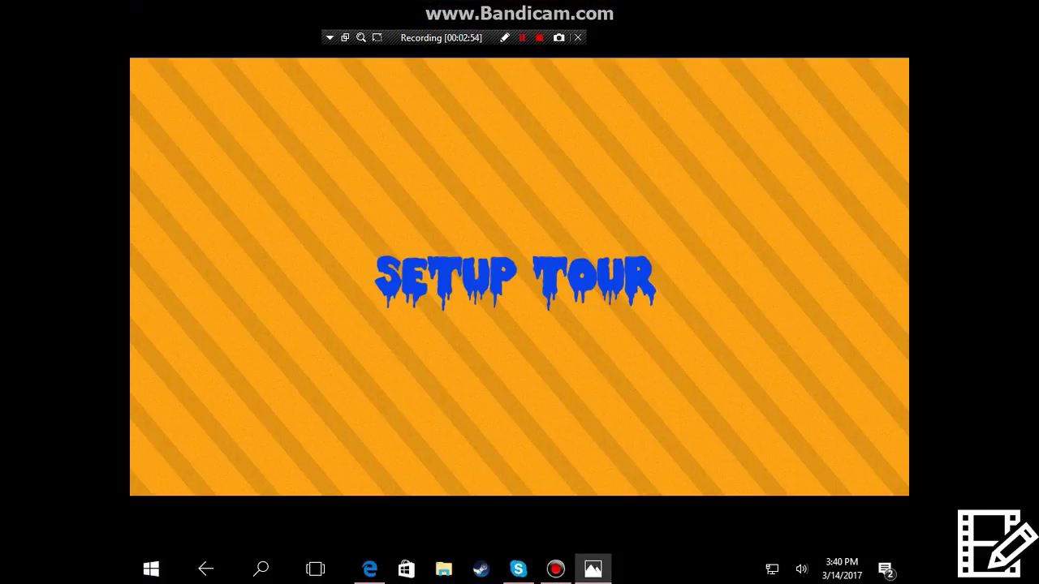
{"action": "left_click_drag", "start_coordinate": [468, 38], "coordinate": [468, 37]}
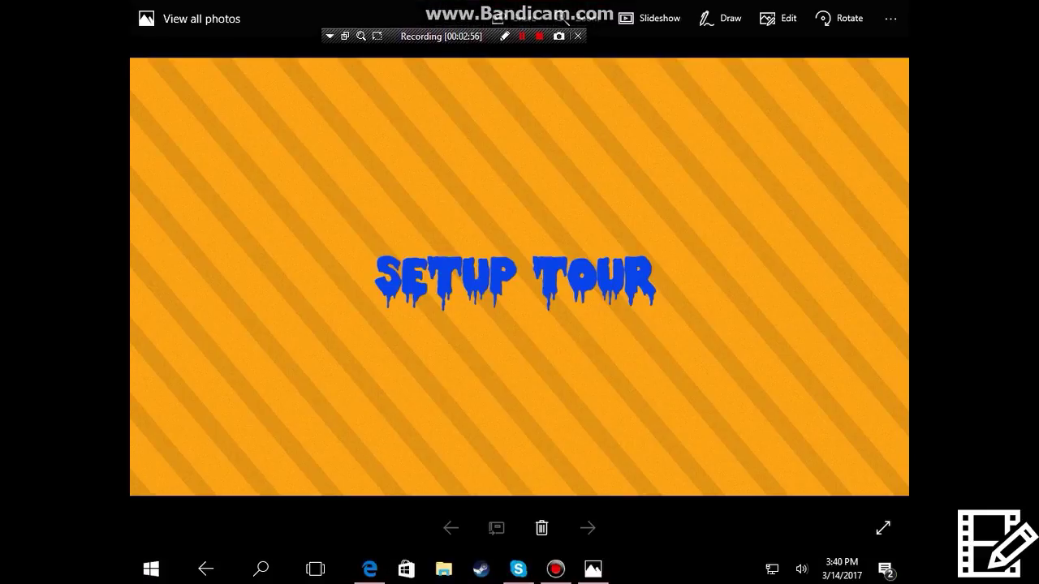